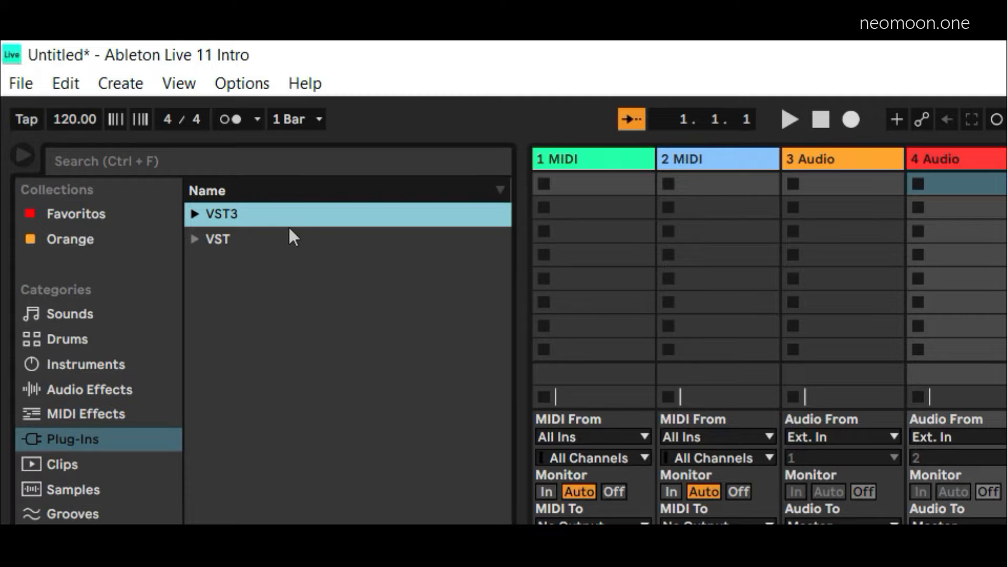
Expand the VST3 plug-in group to view its vendor folders, and collapse it again
click(194, 214)
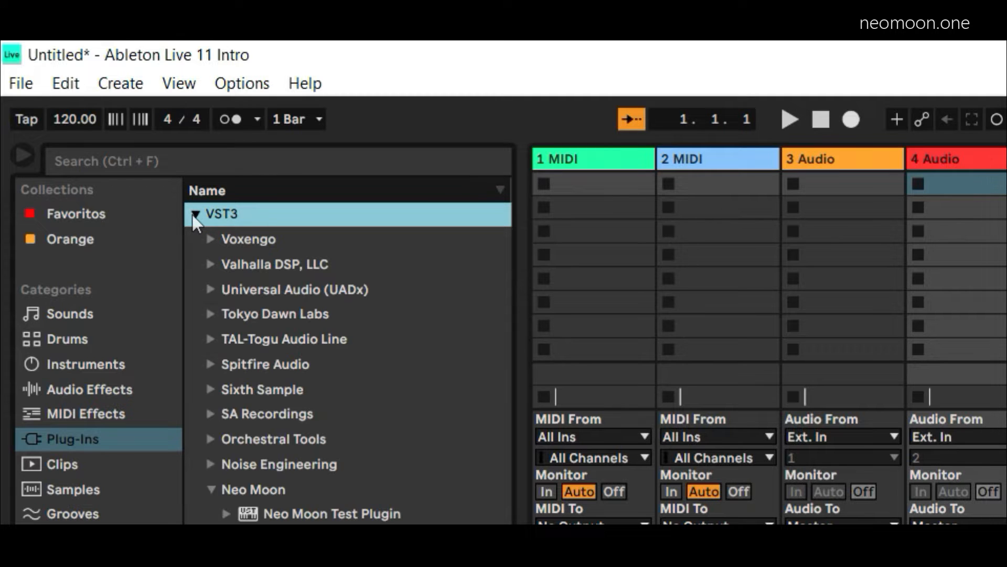
click(194, 214)
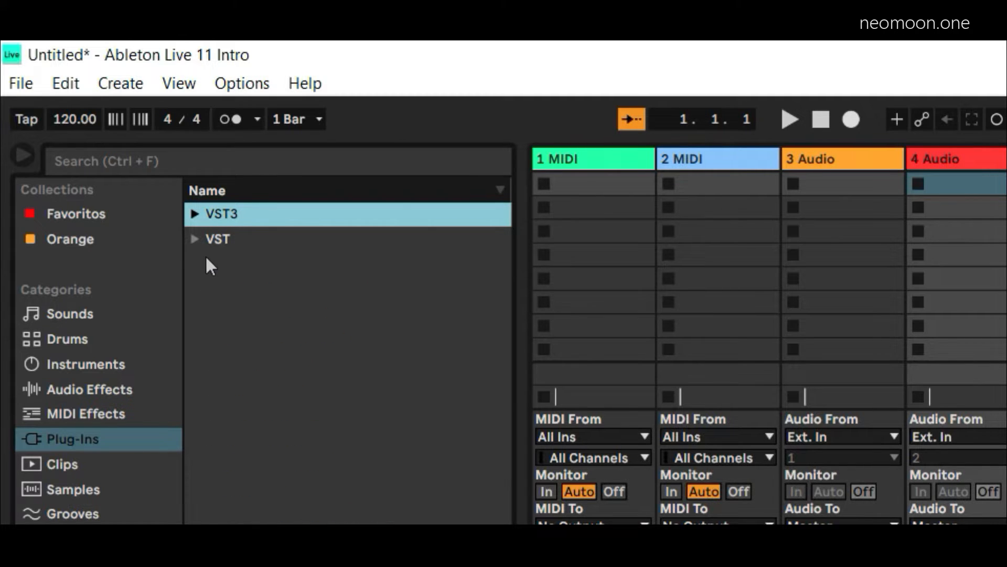
Open the preferences to view the VST2 and VST3 plug-in source settings, and close the window again
click(242, 83)
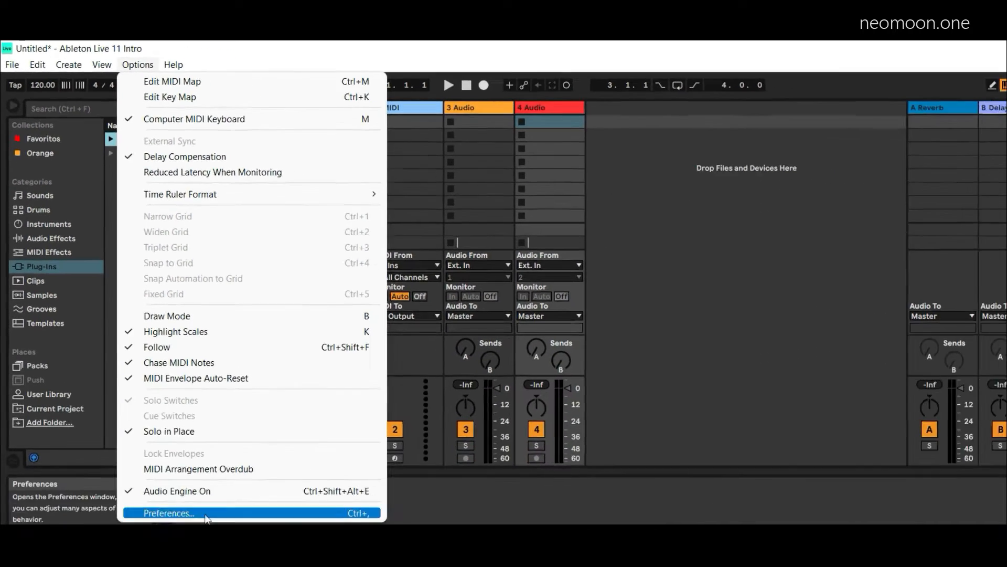
click(296, 510)
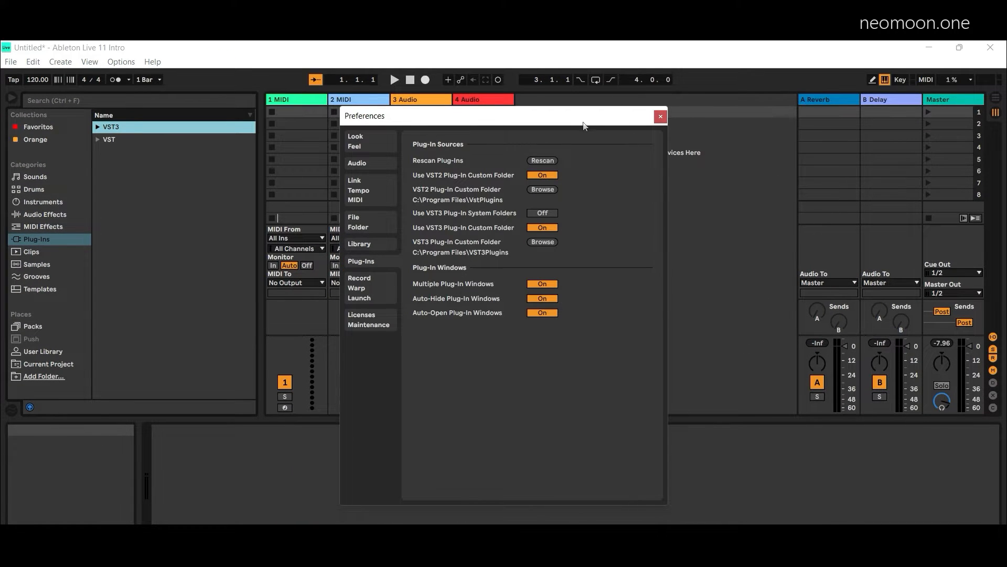
drag(577, 120, 702, 96)
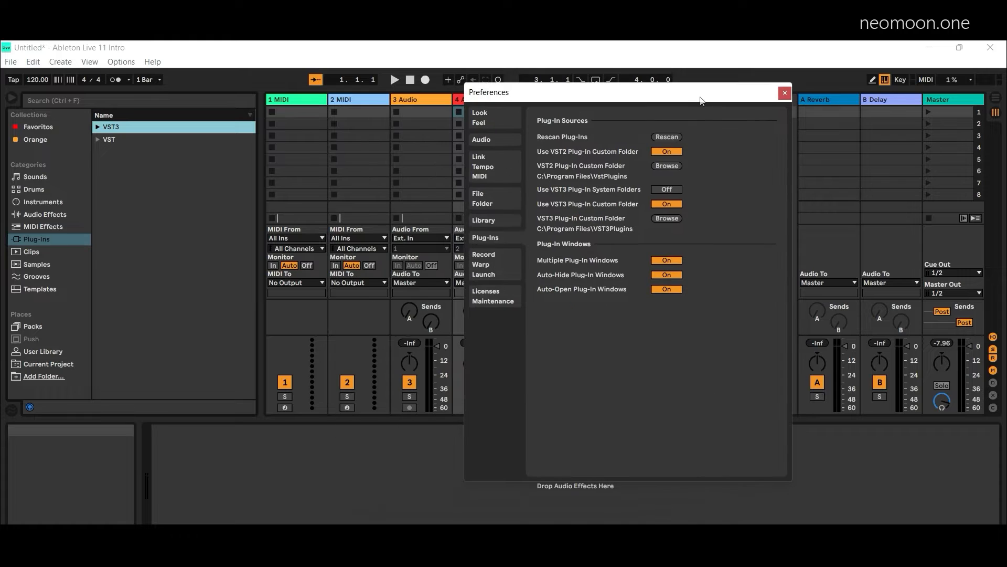
click(785, 94)
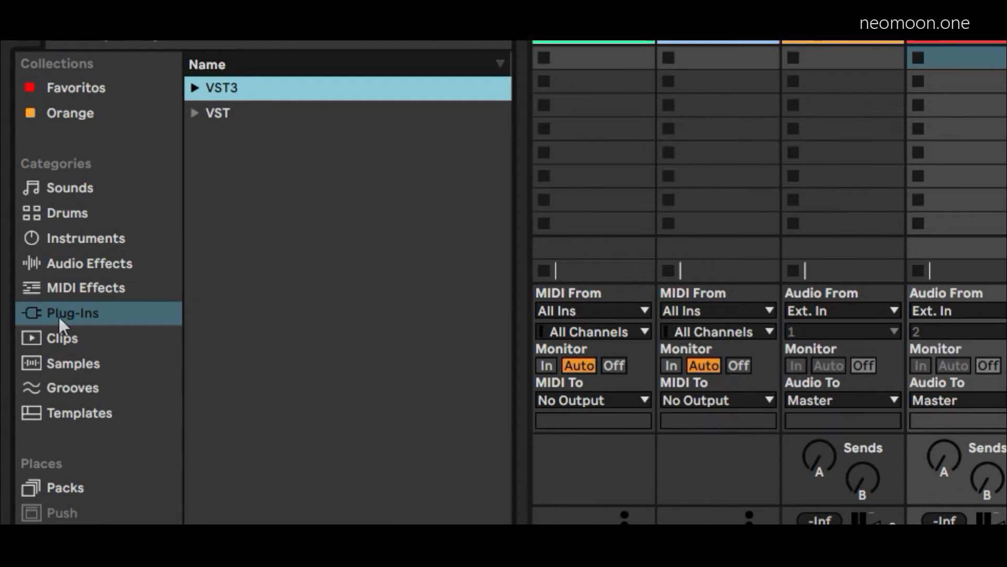
In the Plug-Ins category, view the contents of the VST group and the VST3 group, leaving both collapsed
click(58, 317)
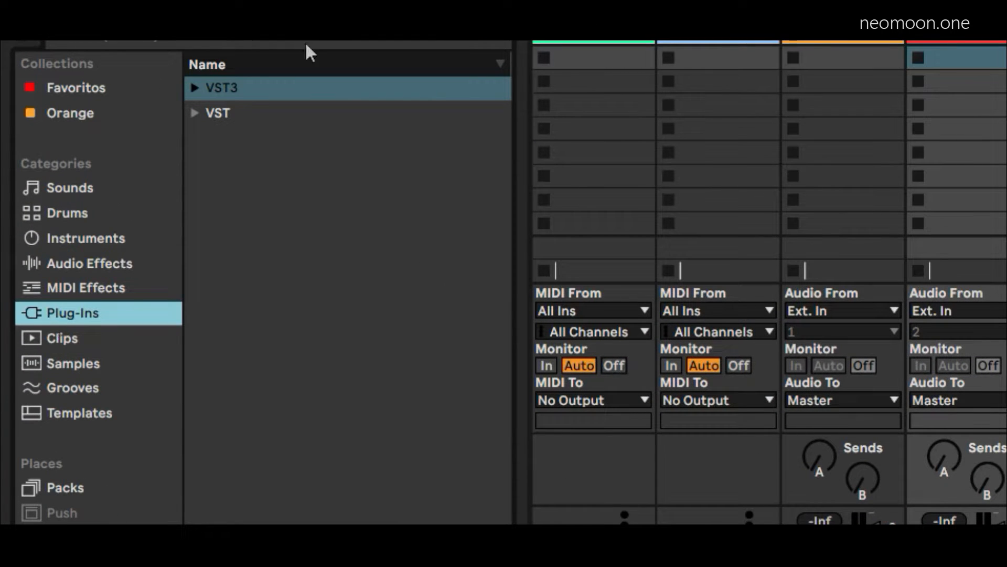
click(195, 114)
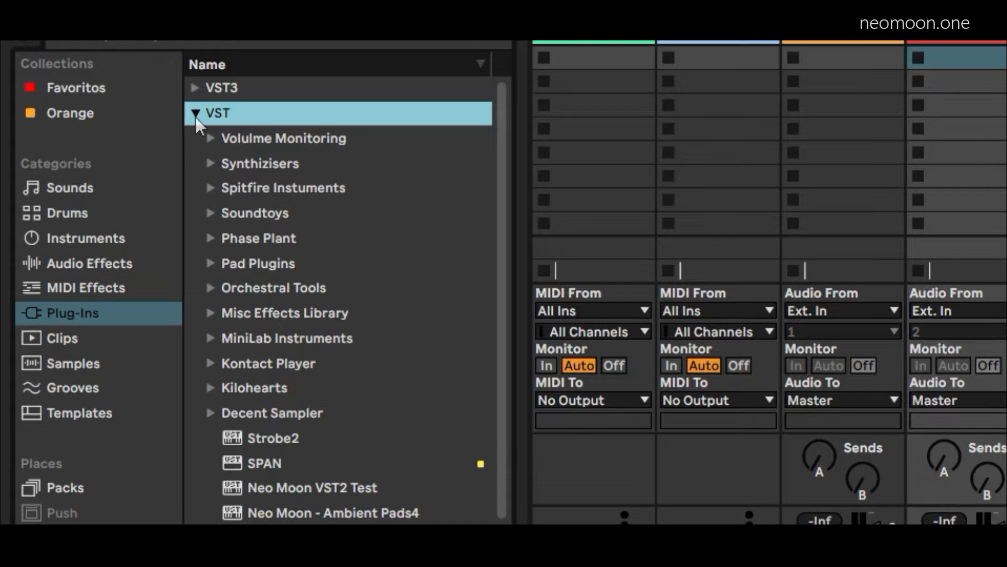
click(195, 115)
click(194, 87)
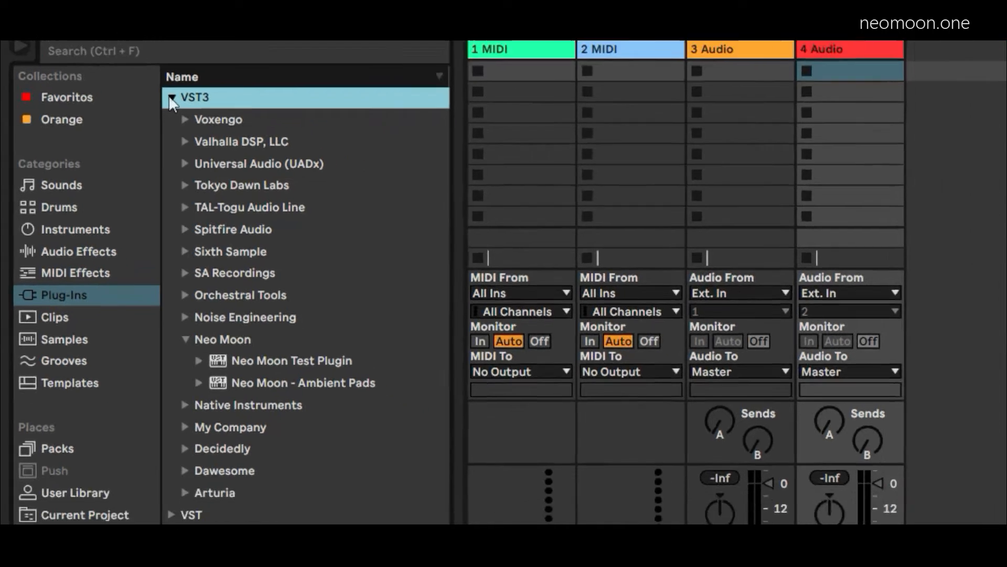
click(195, 87)
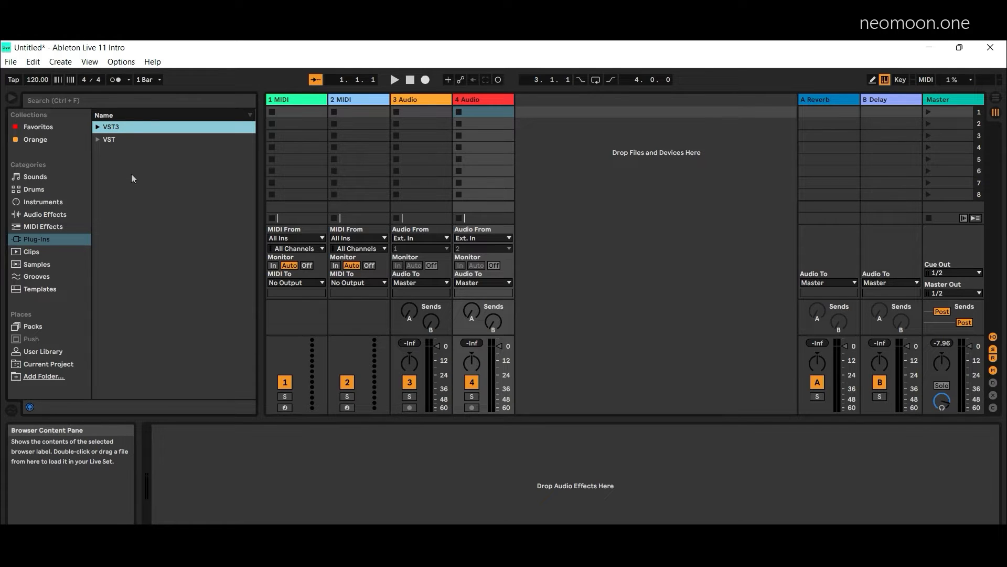
Reopen the plug-in preferences and examine the custom folder paths set for VST2 and VST3 plug-ins
click(117, 63)
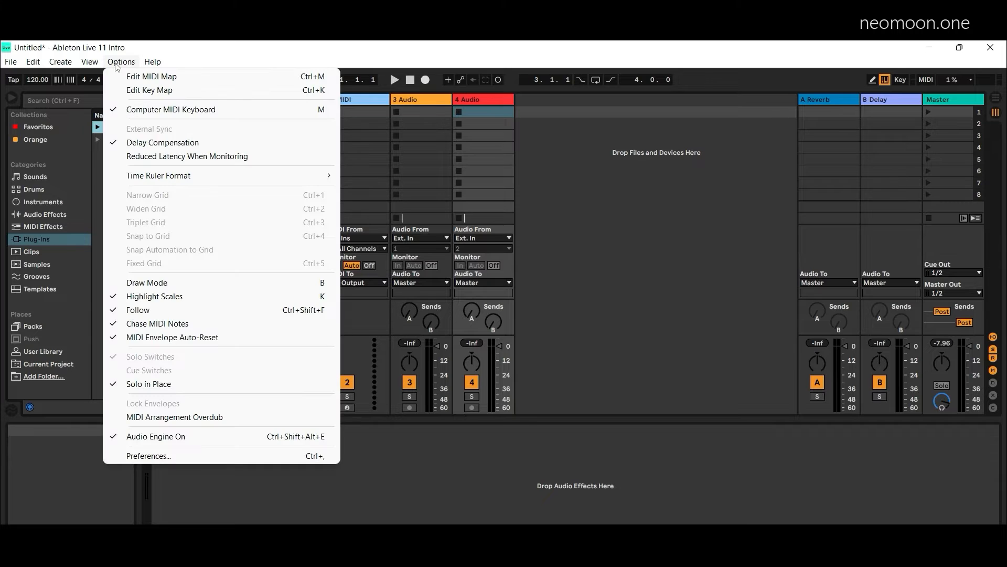
click(180, 457)
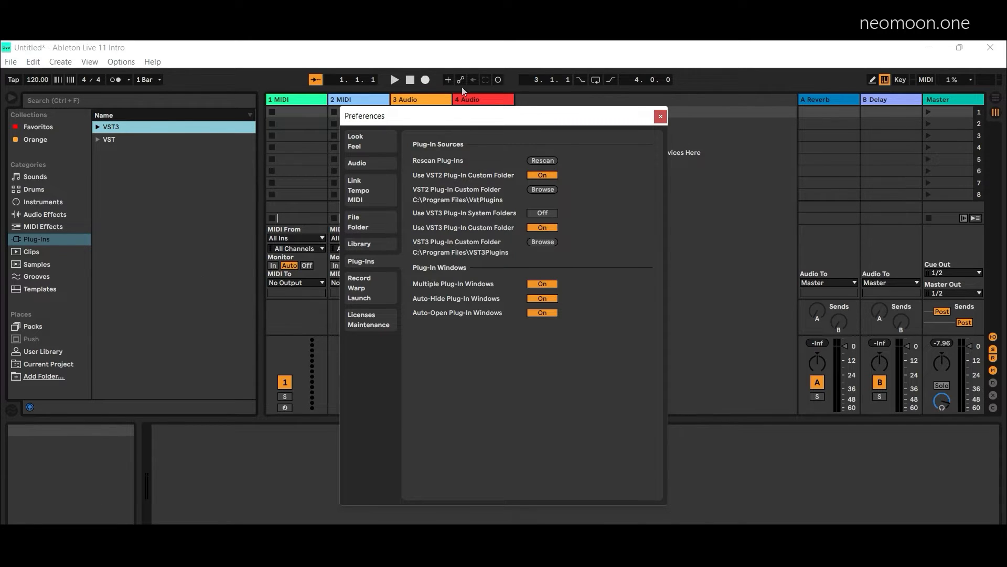
drag(437, 116, 361, 103)
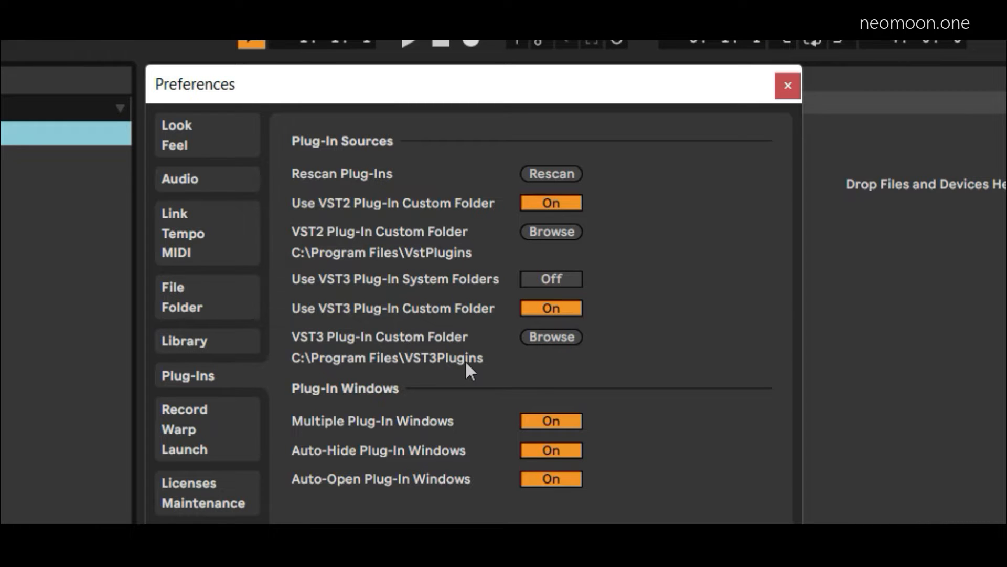
Switch to File Explorer, look through C:\Program Files\VstPlugins for the Neo Moon .dll plug-in files, and minimize that window
mouse_move(503, 546)
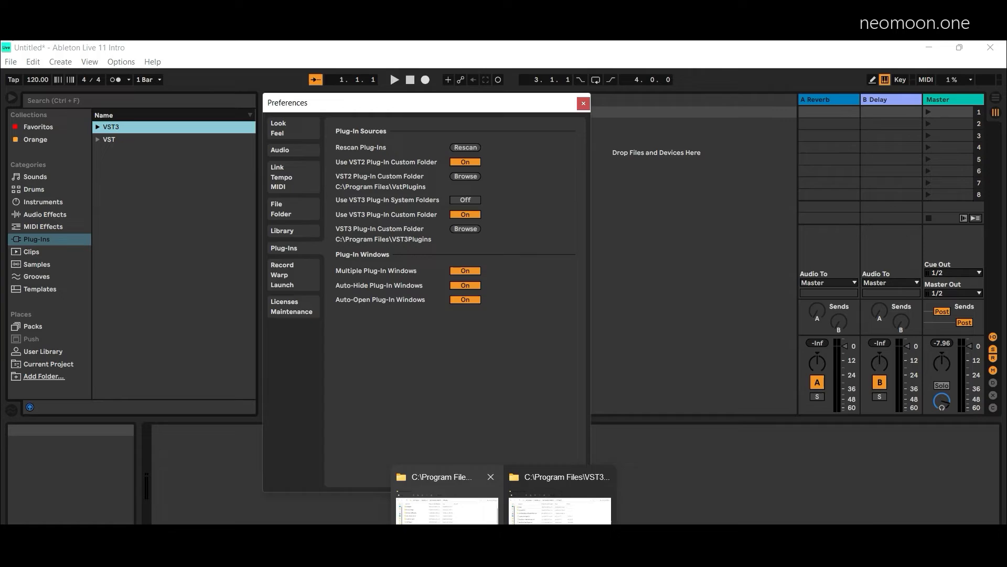
click(446, 504)
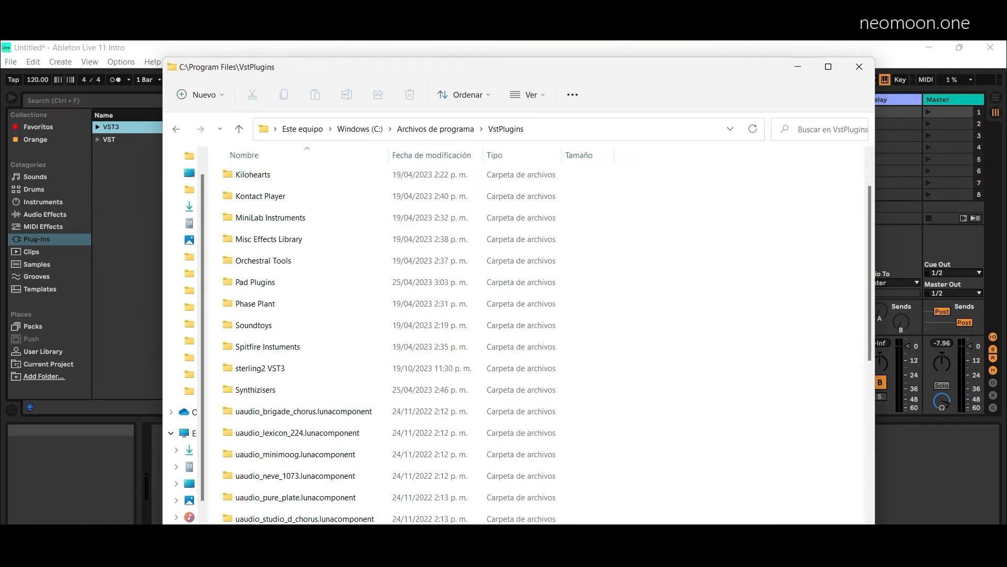
scroll(277, 373, down, 2)
scroll(276, 367, down, 4)
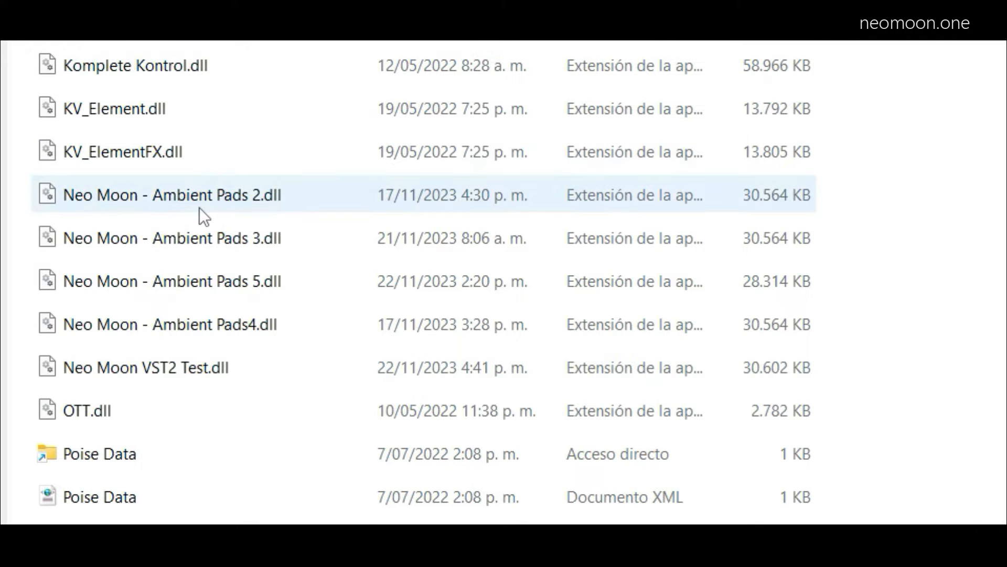
mouse_move(279, 198)
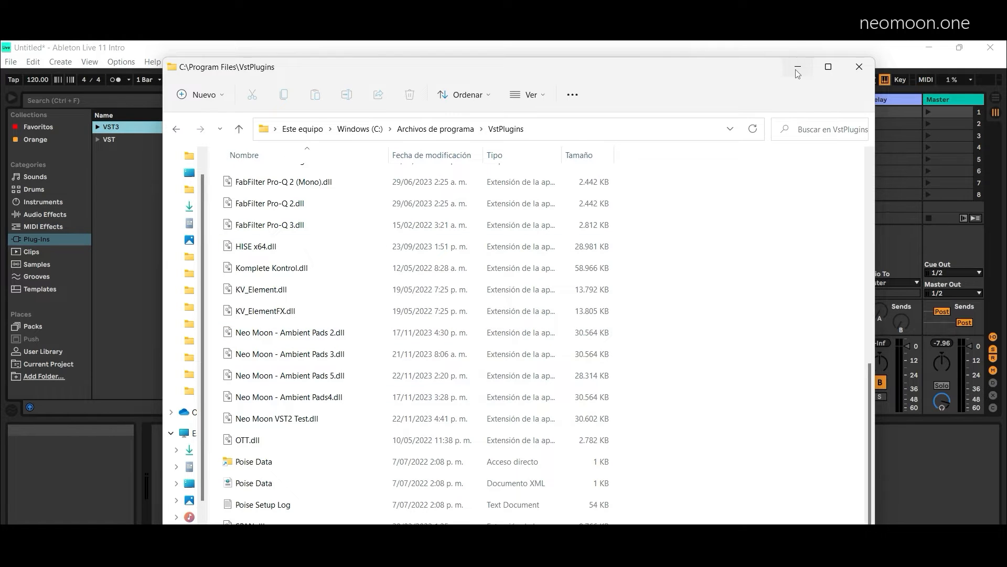
click(797, 68)
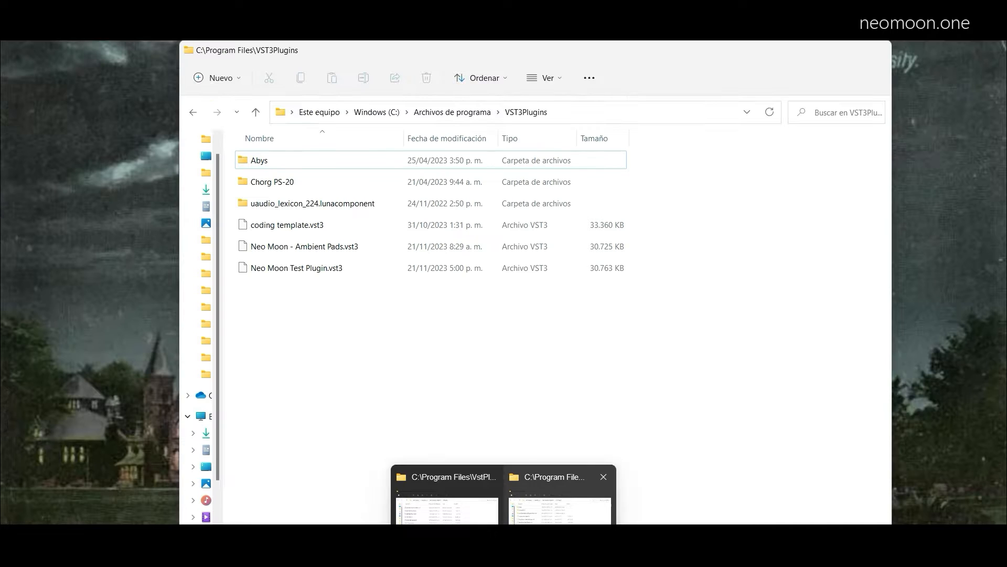
Show the C:\Program Files\VST3Plugins folder in File Explorer and examine its Neo Moon .vst3 files
click(556, 501)
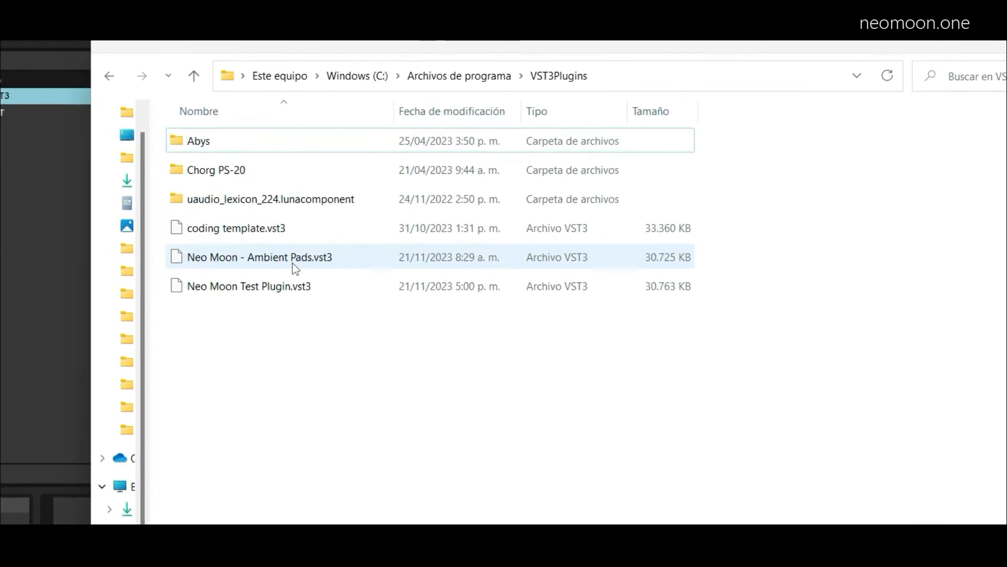
mouse_move(311, 264)
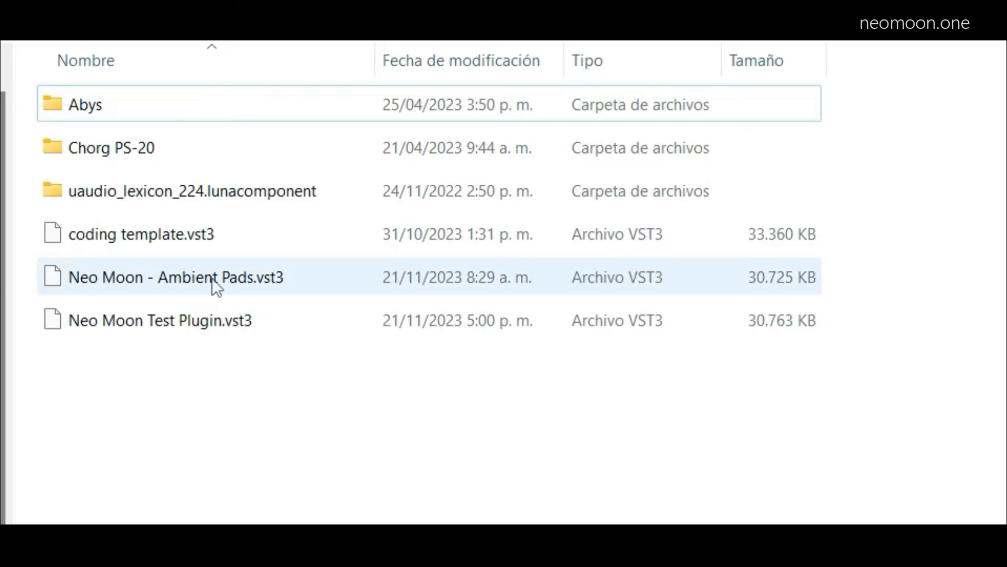
mouse_move(261, 283)
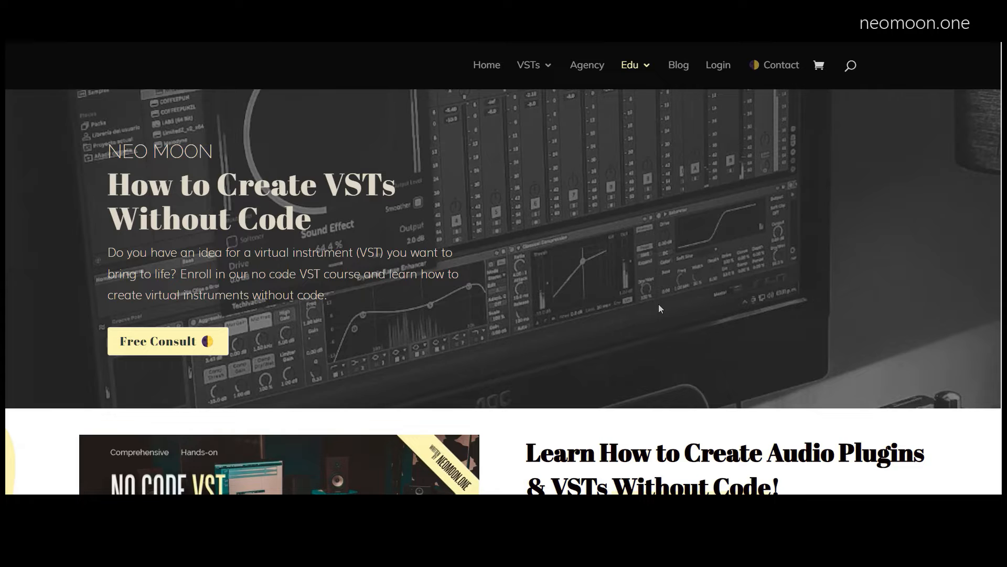
Switch to the Neo Moon website and look through the no-code VST development and VST UI design course pages
scroll(659, 309, down, 4)
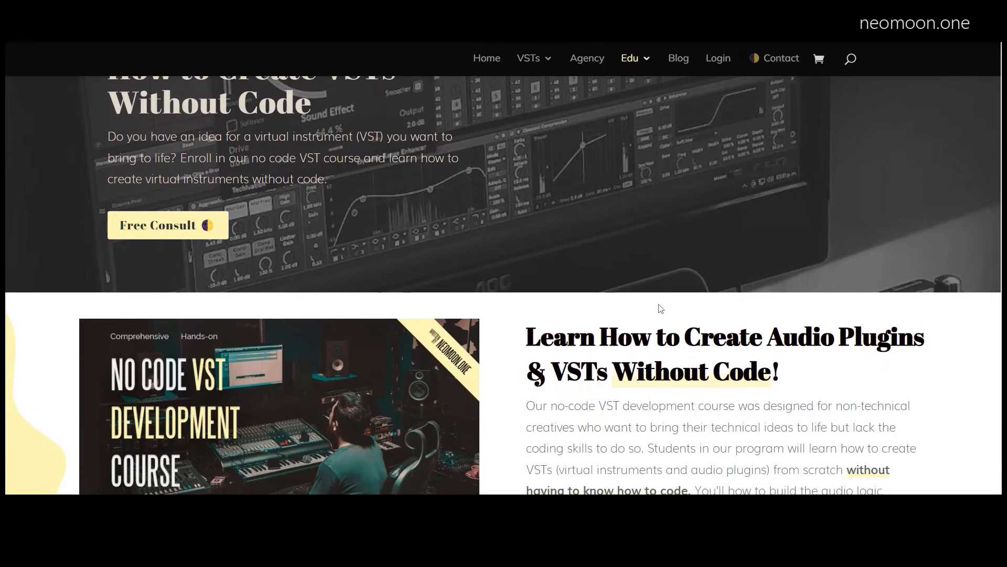
scroll(660, 308, down, 2)
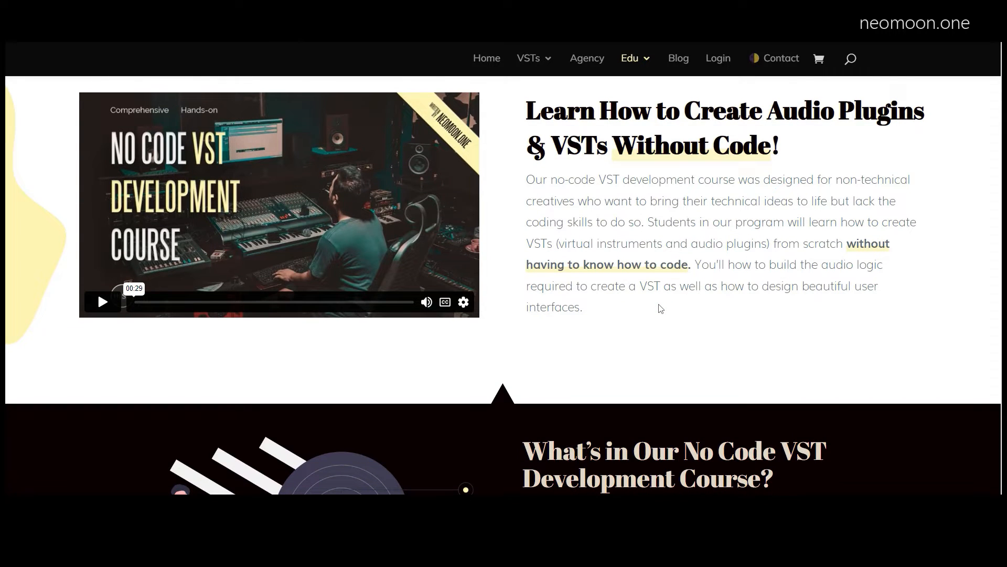
scroll(580, 361, down, 5)
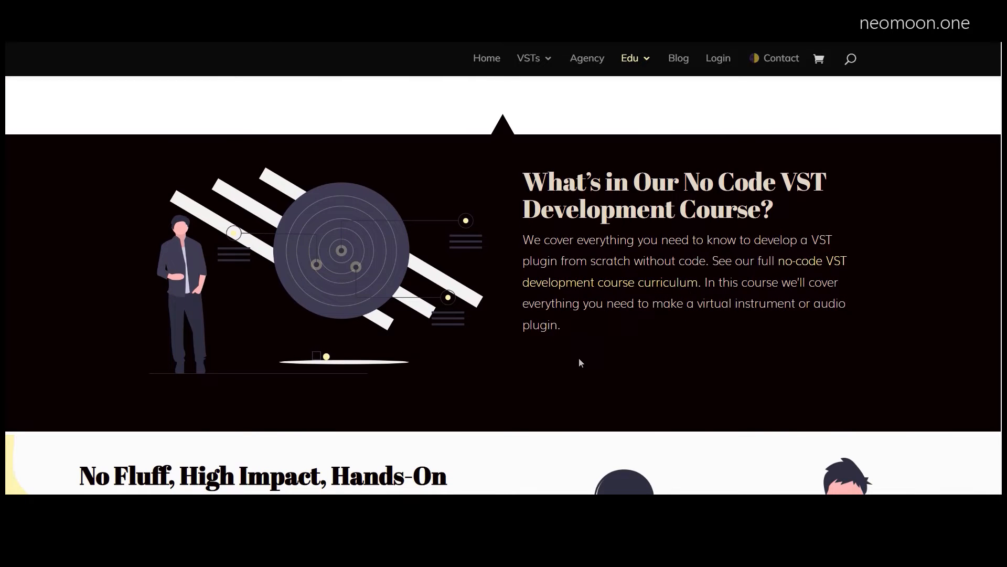
scroll(580, 362, up, 4)
scroll(579, 362, up, 2)
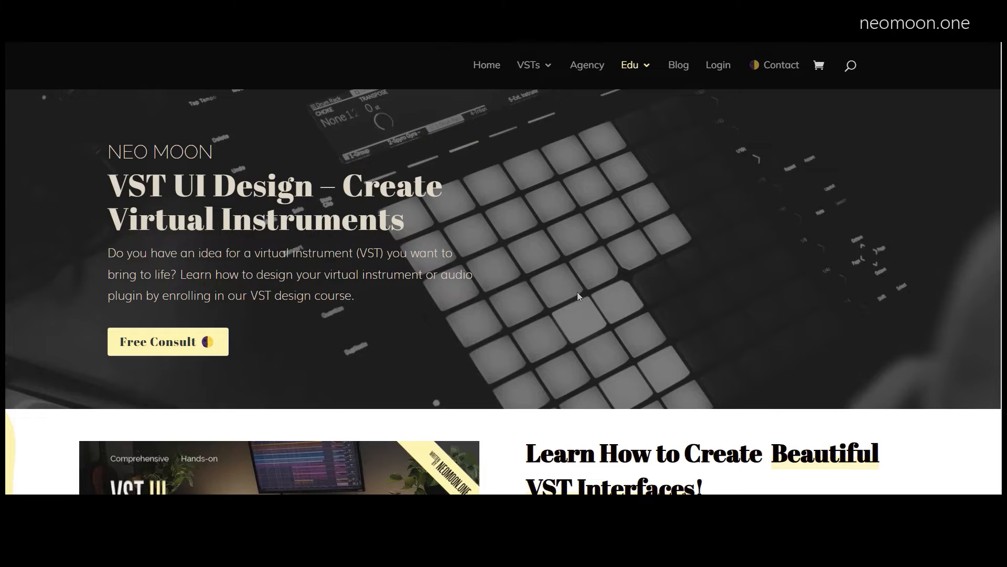
scroll(600, 346, down, 6)
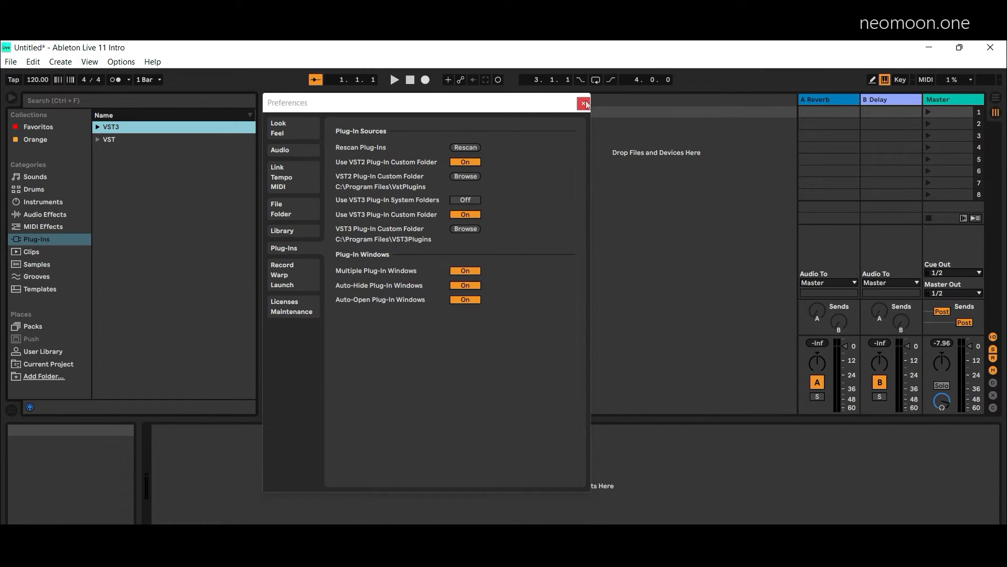
Back in Ableton Live, close the preferences and expand the VST3 group in the Plug-Ins category
click(584, 103)
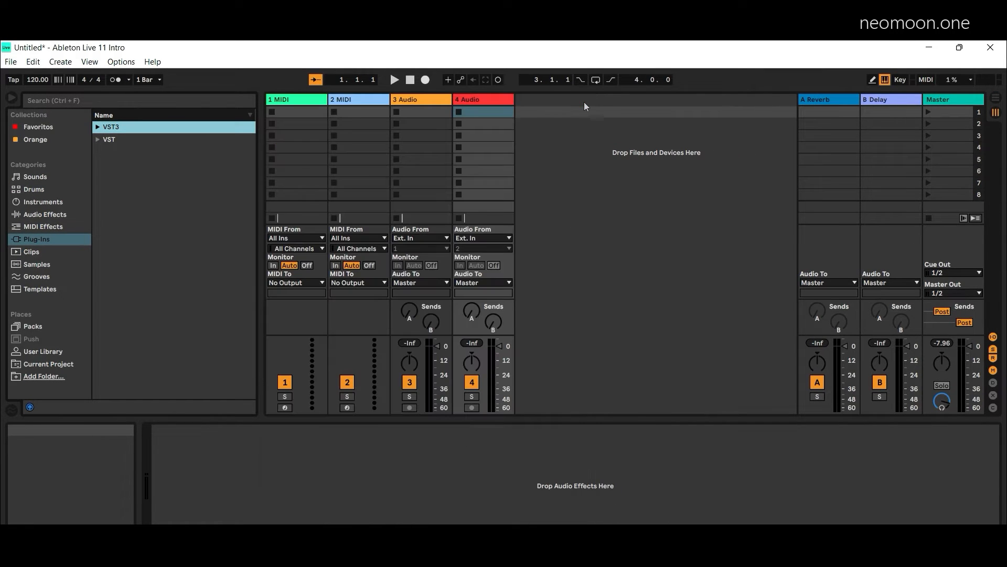
click(31, 240)
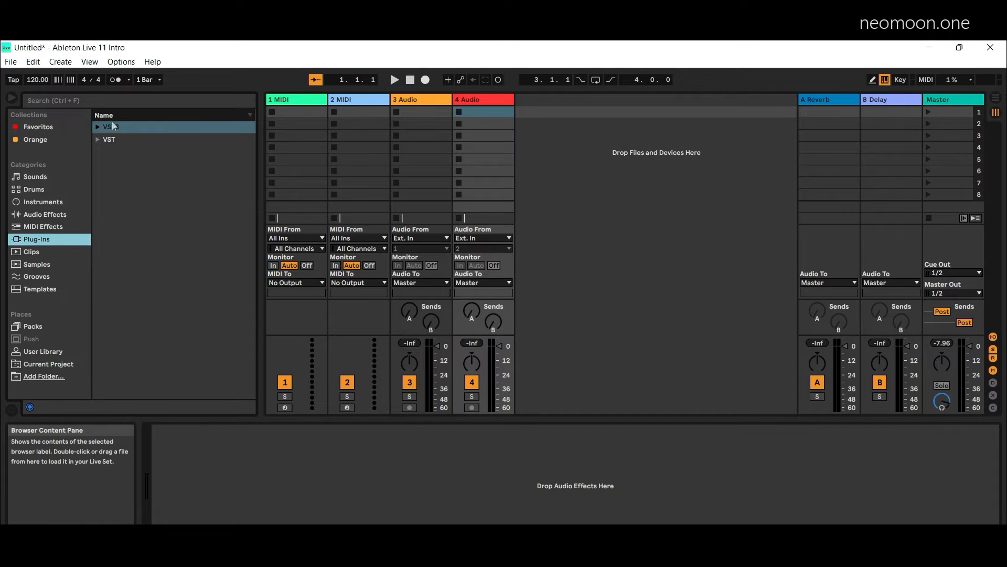
click(97, 127)
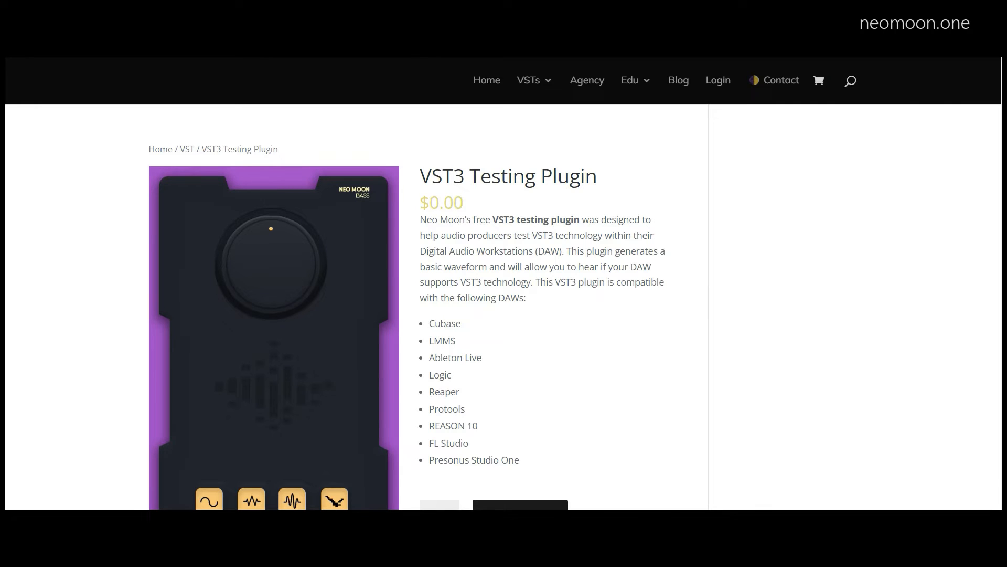
Switch to the Neo Moon website and read the VST3 Testing Plugin product page with its list of compatible DAWs
scroll(503, 307, down, 1)
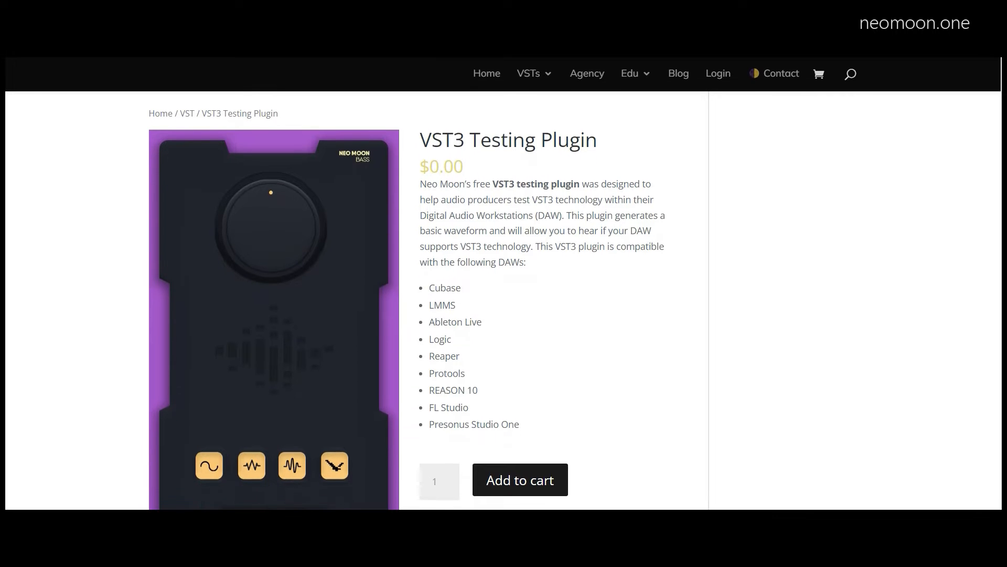
scroll(504, 307, down, 1)
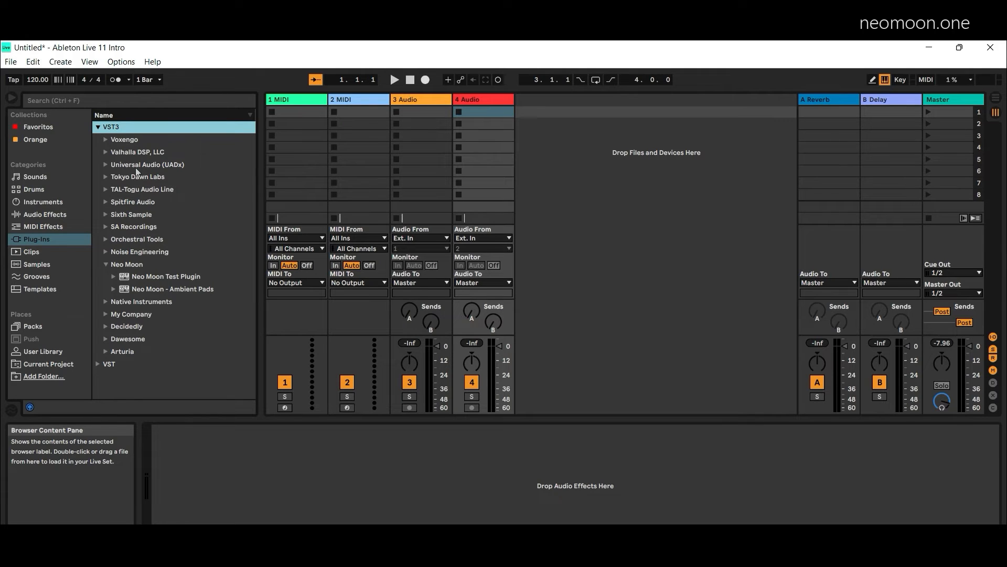
Back in Ableton Live, collapse the VST3 group, expand the VST group, and show the plug-ins in its Soundtoys folder
click(98, 127)
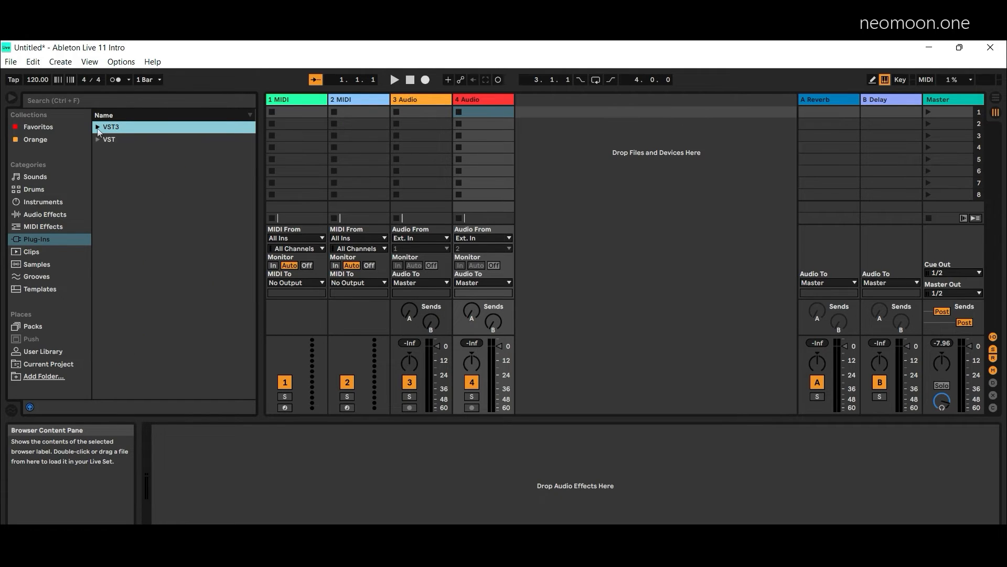
click(98, 139)
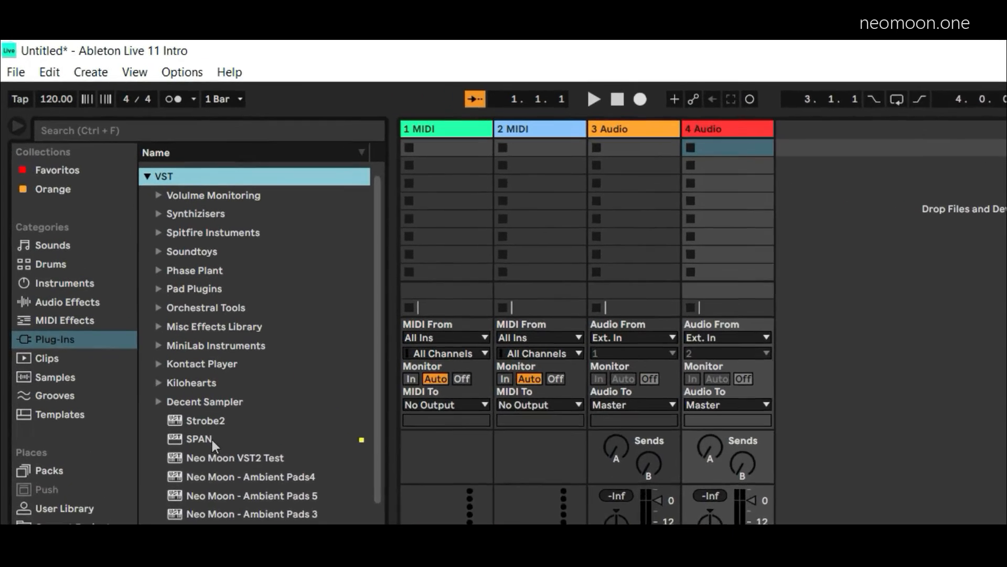
scroll(276, 350, up, 1)
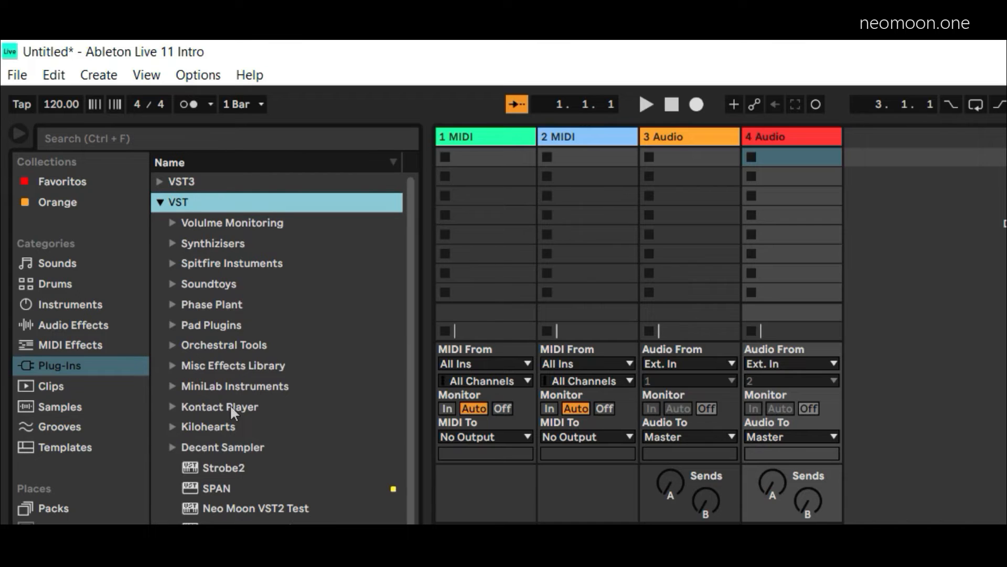
click(172, 284)
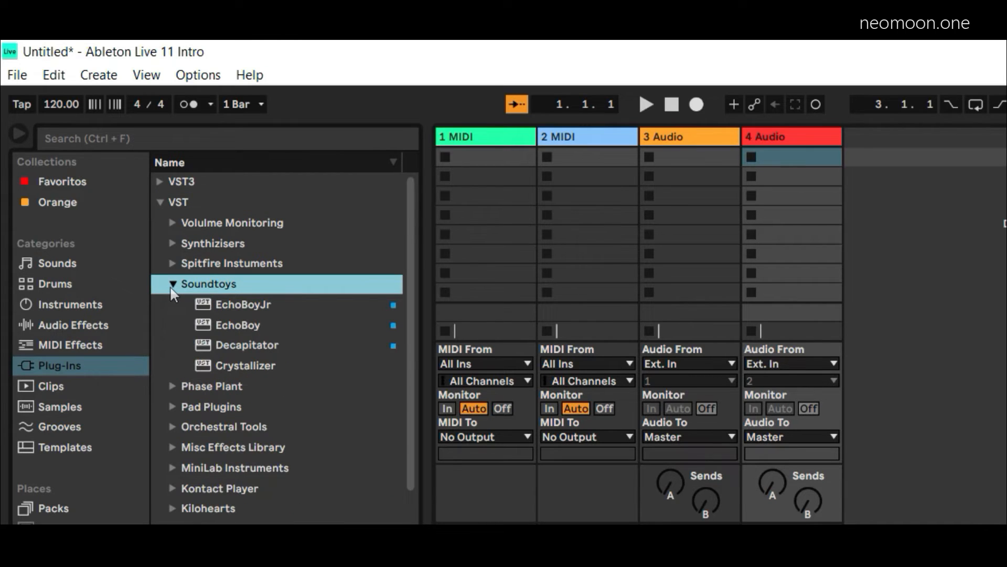
In the VST group, close the Soundtoys folder, look through the Spitfire Instuments folder, and check the colour options for SPAN
click(172, 283)
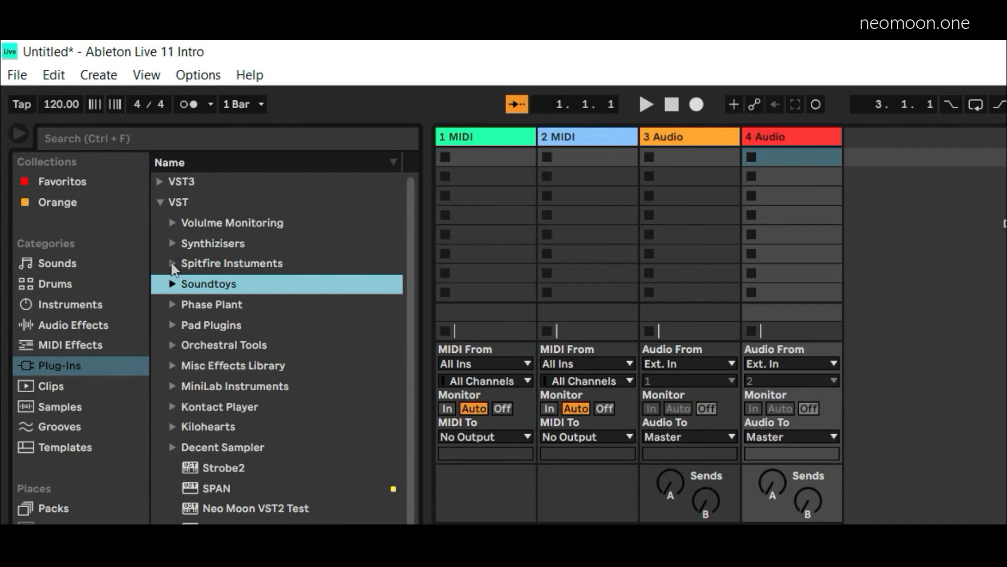
click(172, 264)
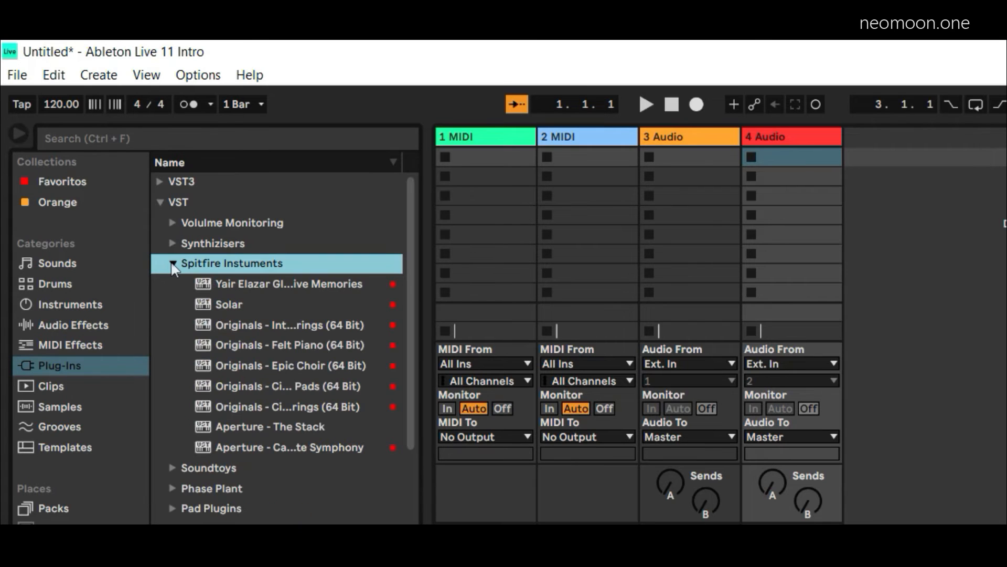
click(173, 264)
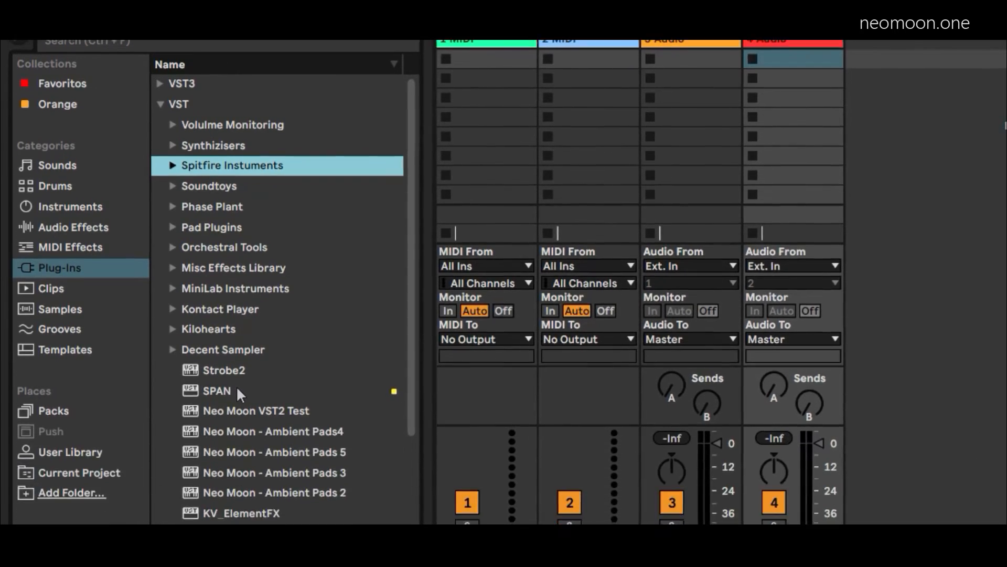
right_click(234, 487)
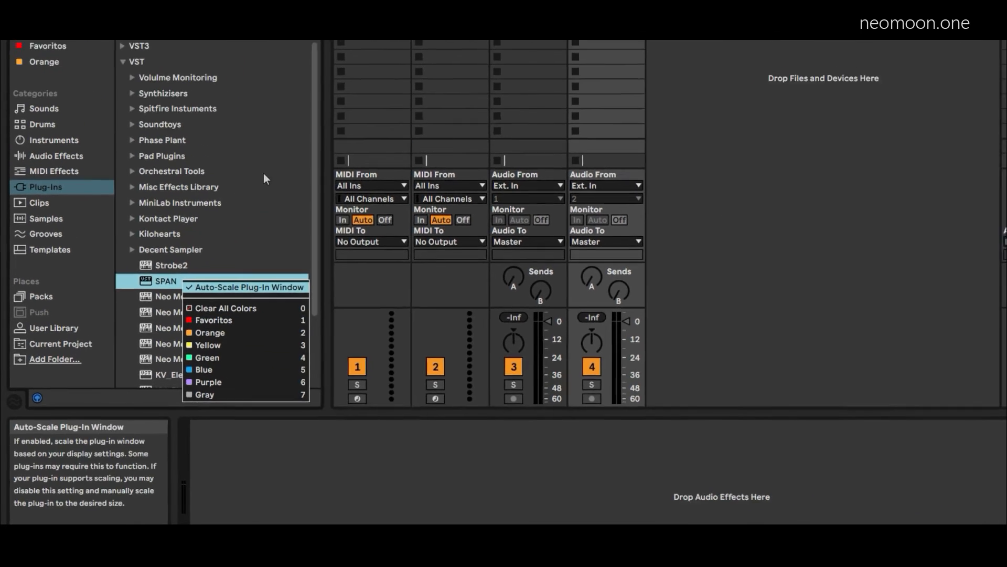
click(344, 89)
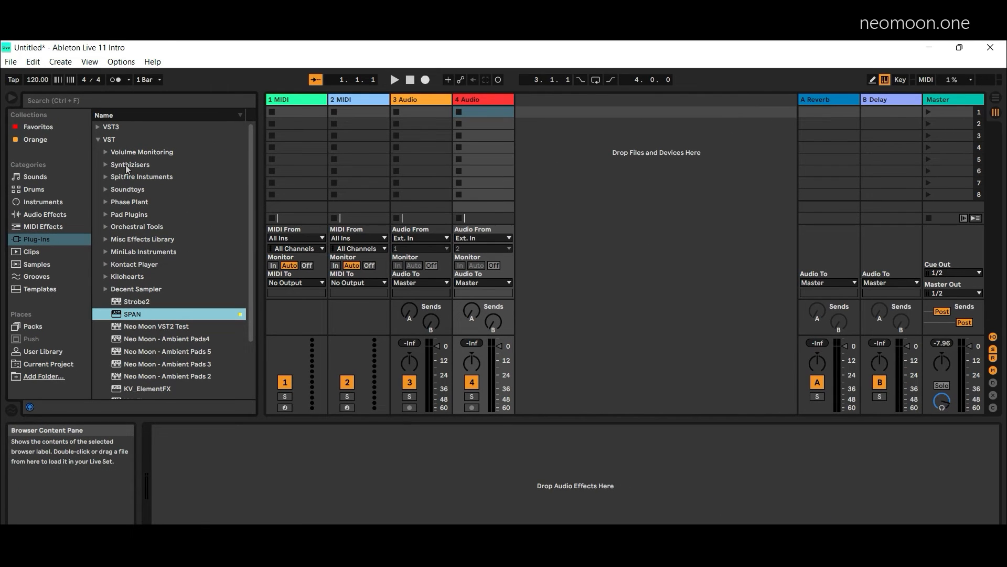
Collapse the VST group, expand the VST3 group, and load Neo Moon Test Plugin onto a new track beside 4 Audio
click(98, 139)
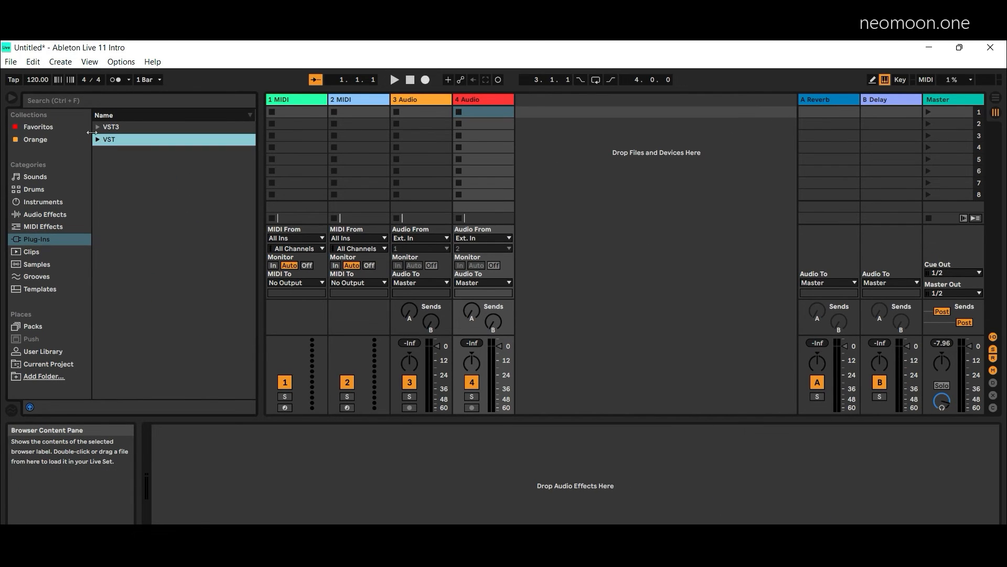
click(98, 128)
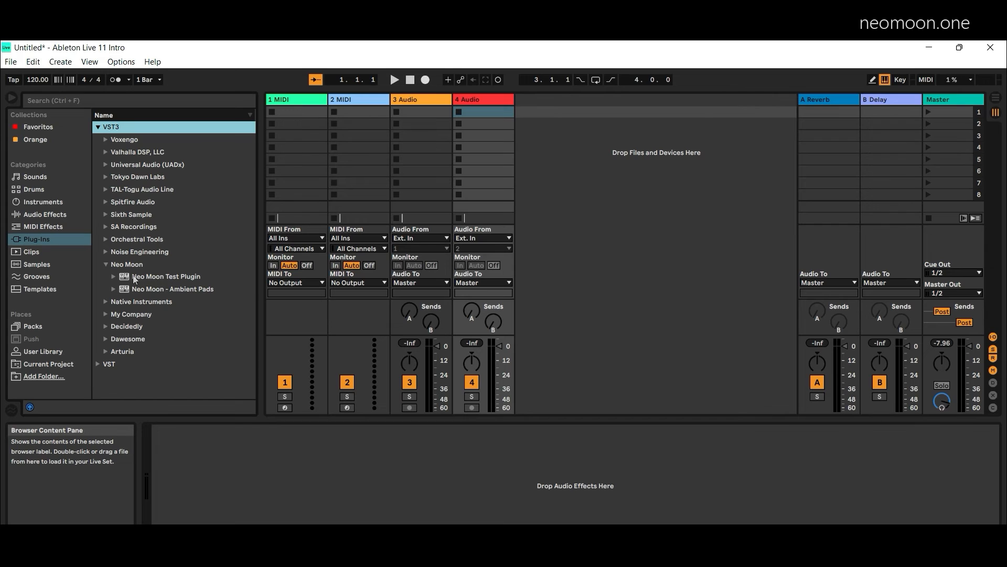
drag(141, 276, 493, 260)
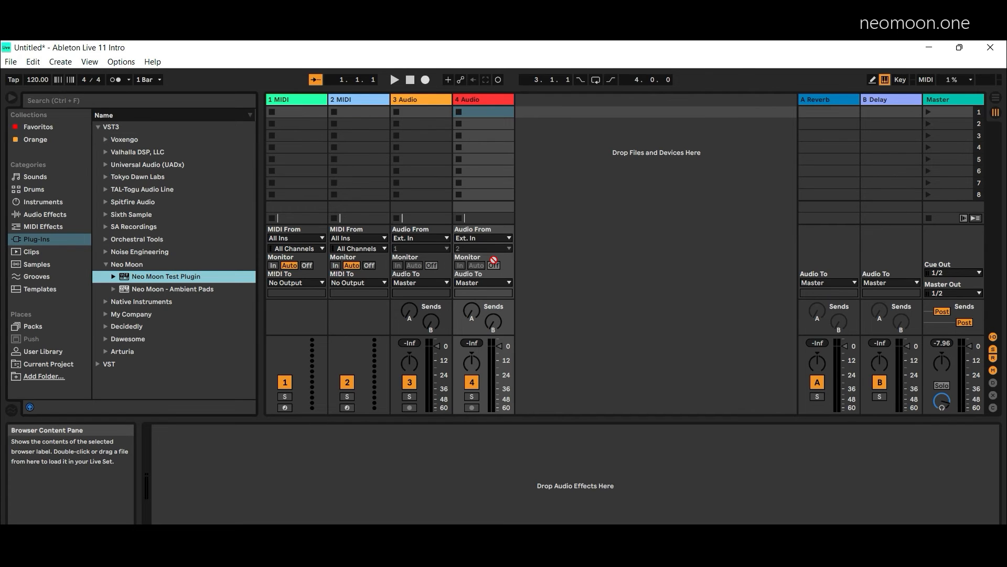
drag(553, 266, 553, 266)
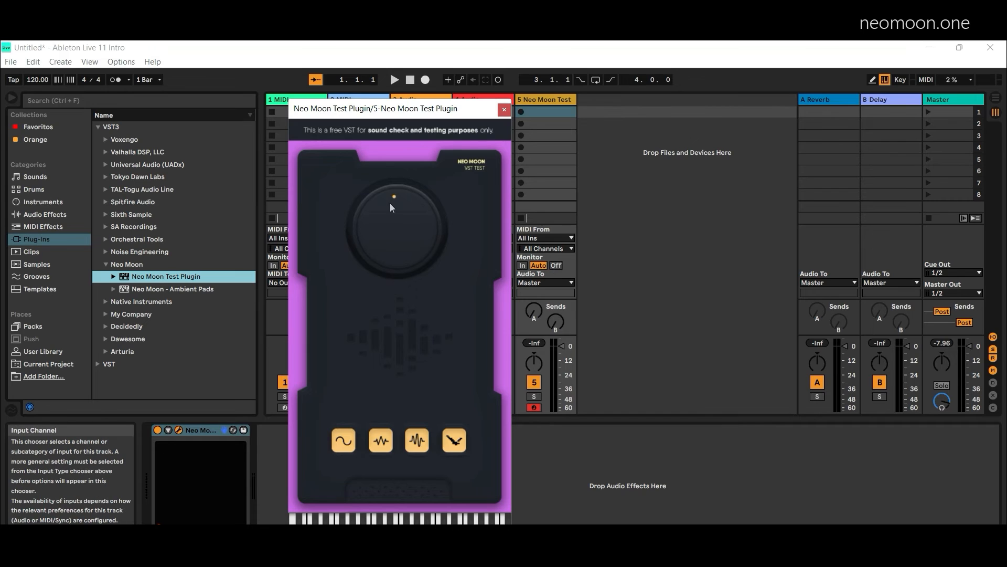
Turn down the large knob in the Neo Moon Test Plugin and try toggling its two middle waveform buttons
drag(389, 203, 406, 236)
click(378, 447)
click(420, 441)
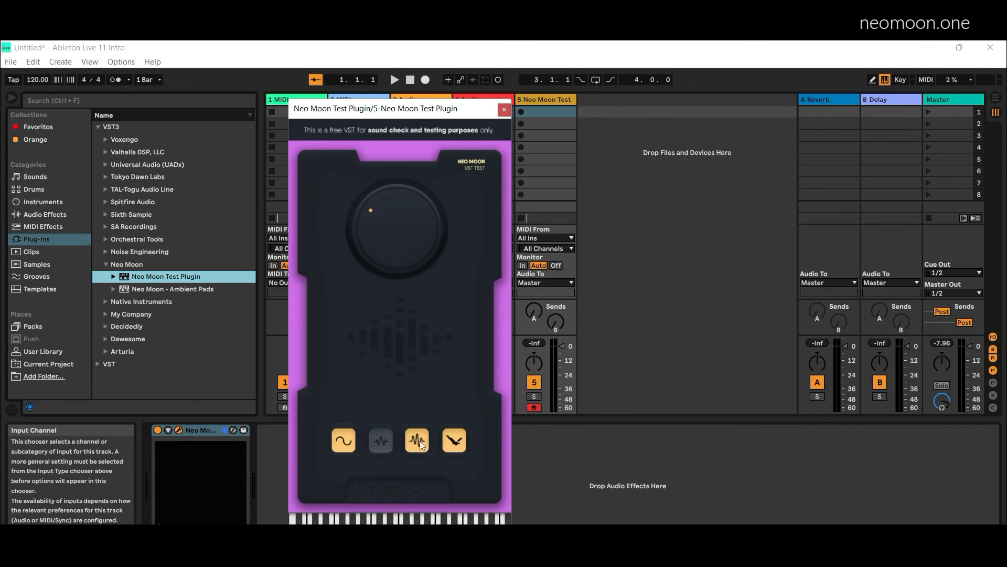
click(383, 443)
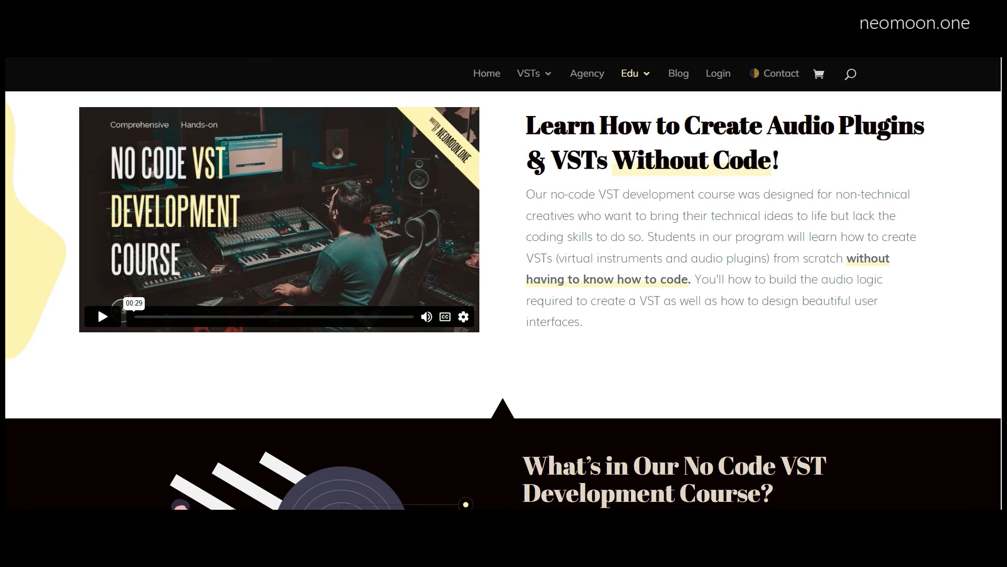
Switch to the Neo Moon website and view the introduction of the no-code VST development course page
scroll(685, 189, up, 1)
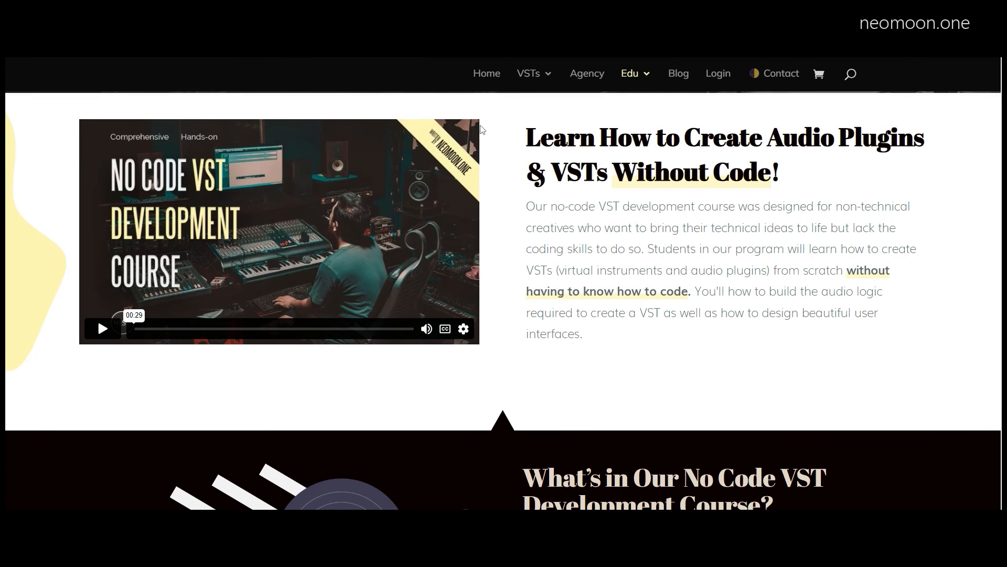